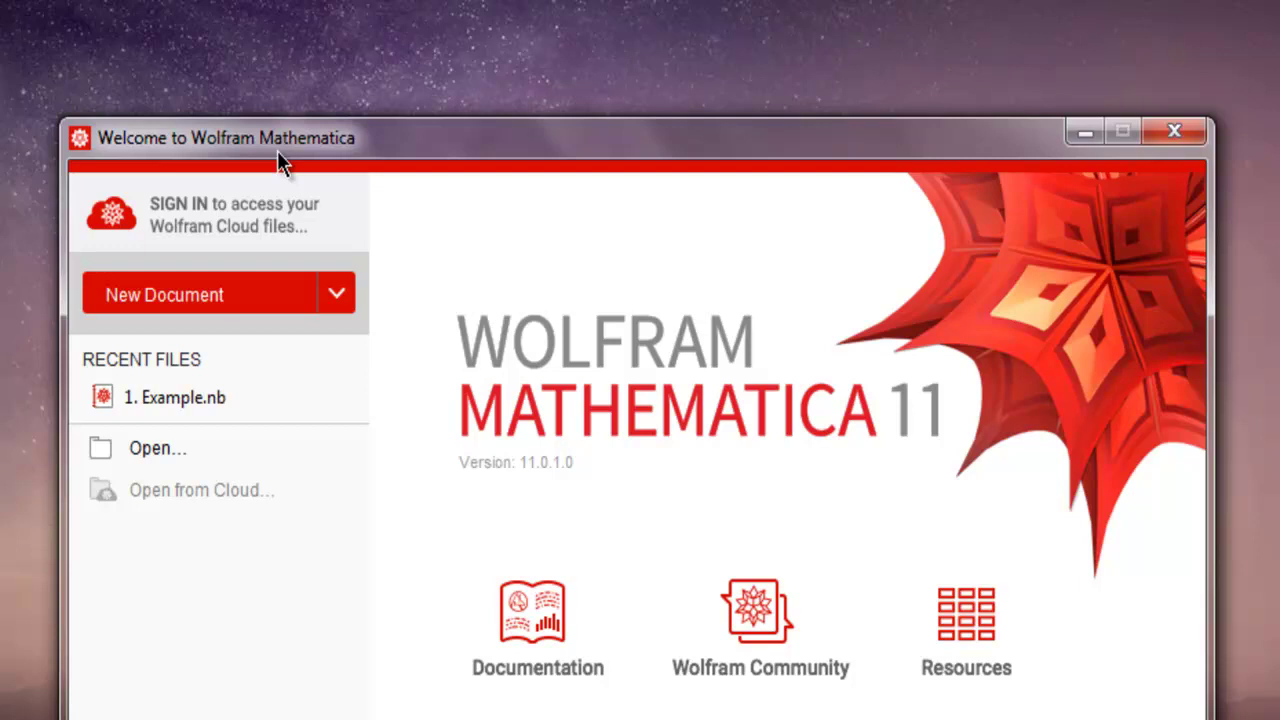
# - Create a new blank notebook from the Welcome screen
pyautogui.click(212, 294)
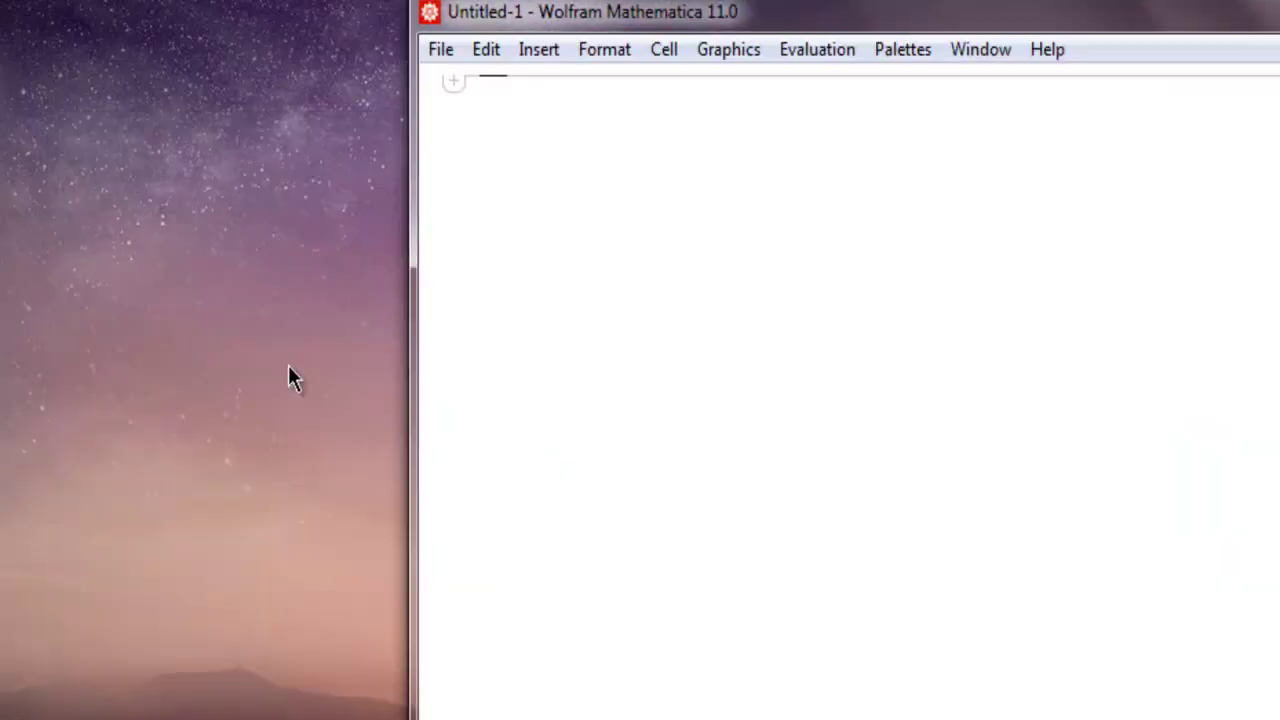
# - Move the Untitled-1 window toward the screen centre and start a blank input cell
pyautogui.moveTo(519, 24); pyautogui.dragTo(256, 16)
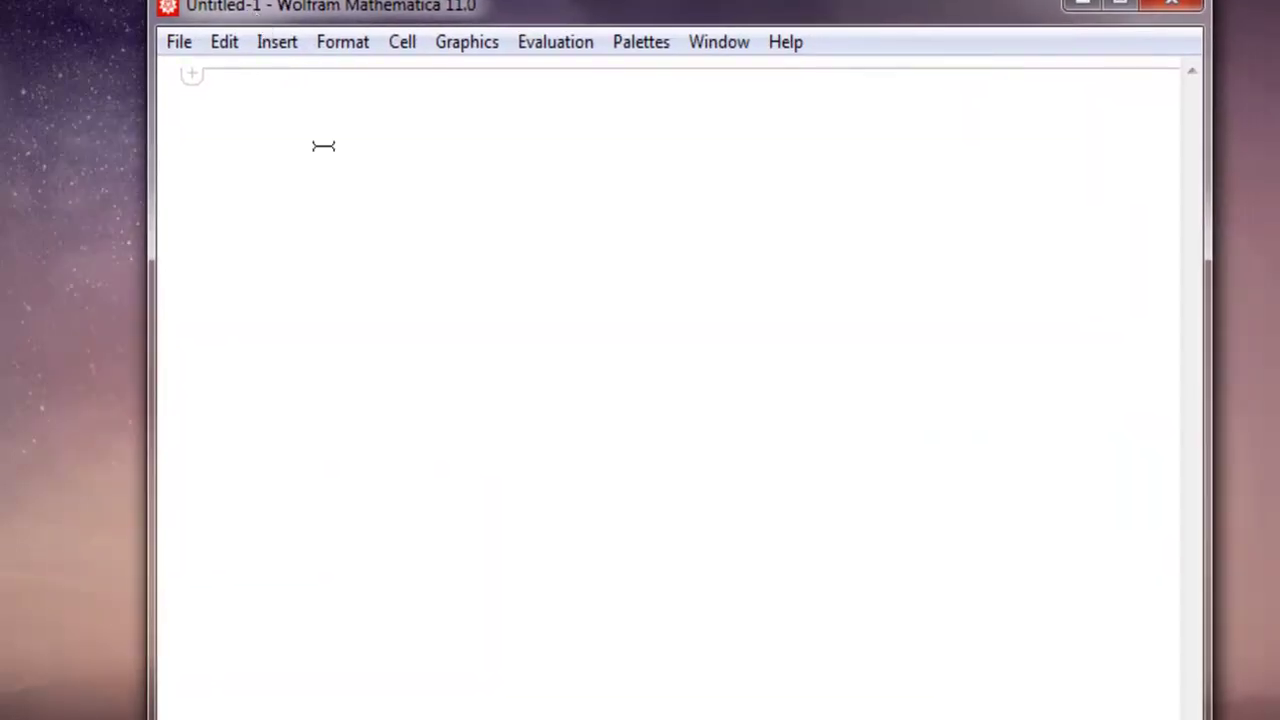
pyautogui.press('Return')
pyautogui.press('Return')
pyautogui.press('Return')
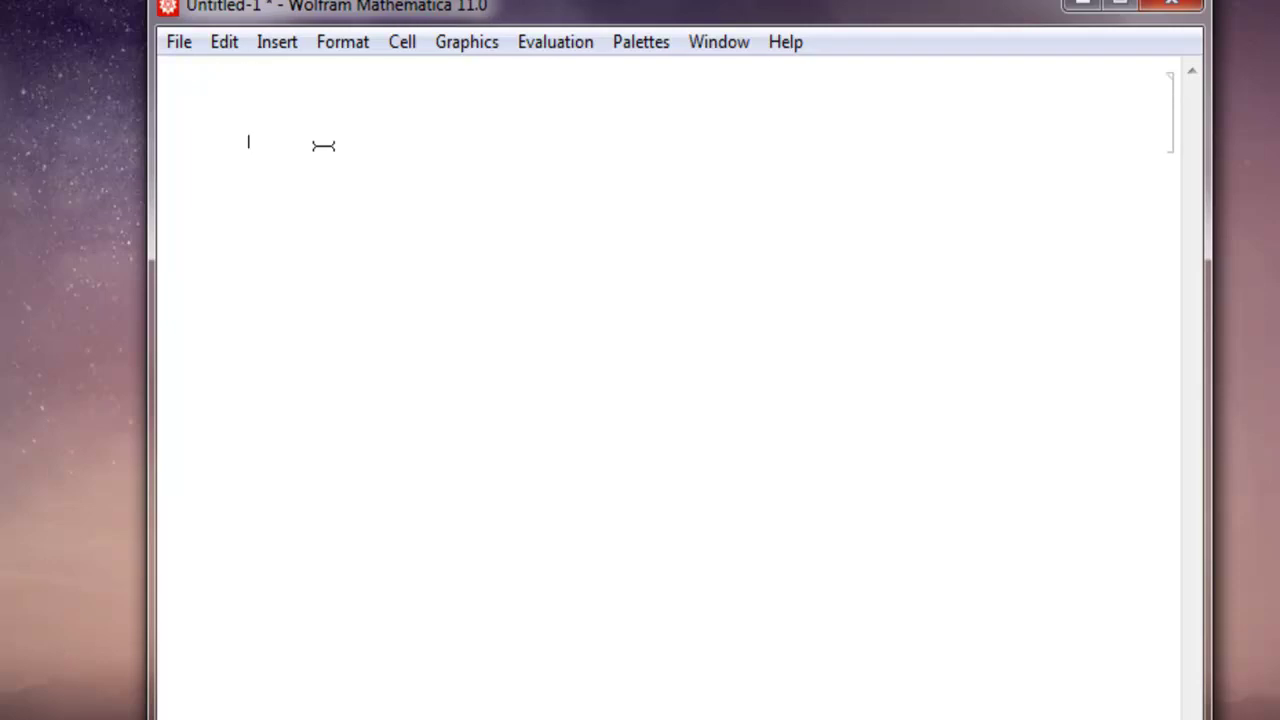
# - Define alist = {1, 12, 17, 2, 6, 21, 15, 13}, evaluate it, and begin a new cell
pyautogui.write('alist = {1, 12, 17, 2,')
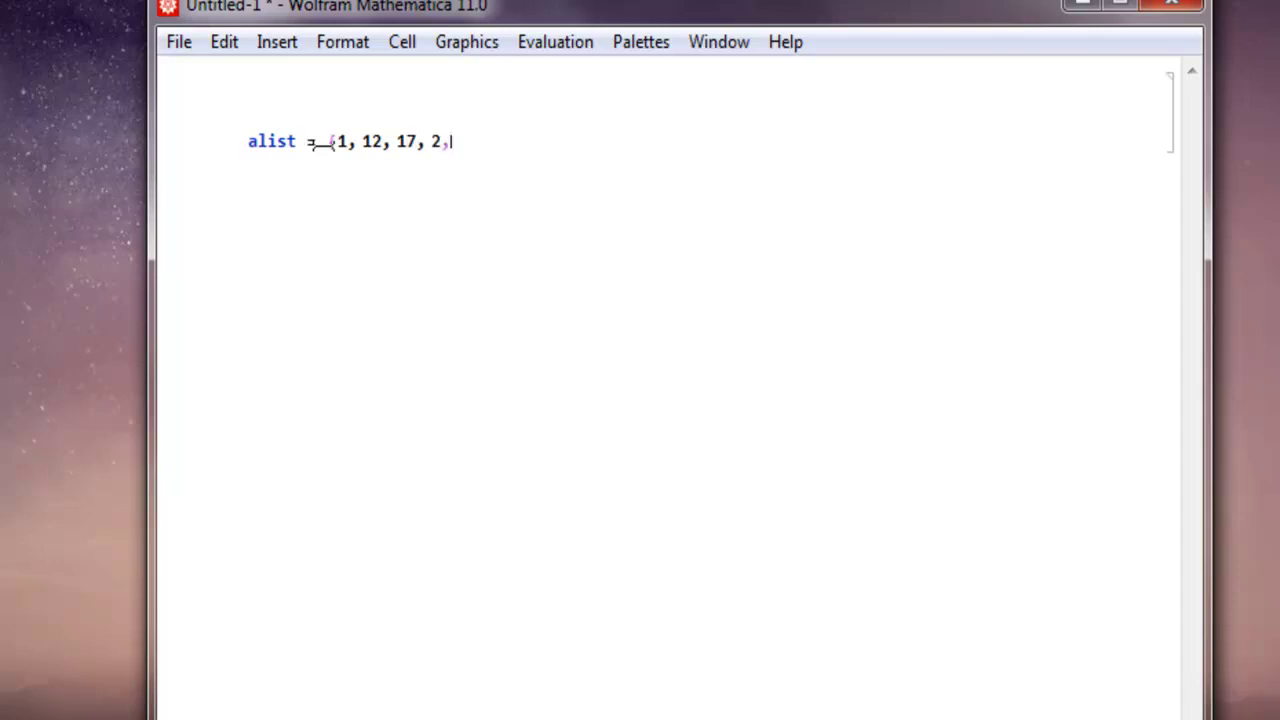
pyautogui.write(' 6, 21, 15, 14')
pyautogui.press('BackSpace')
pyautogui.write('3')
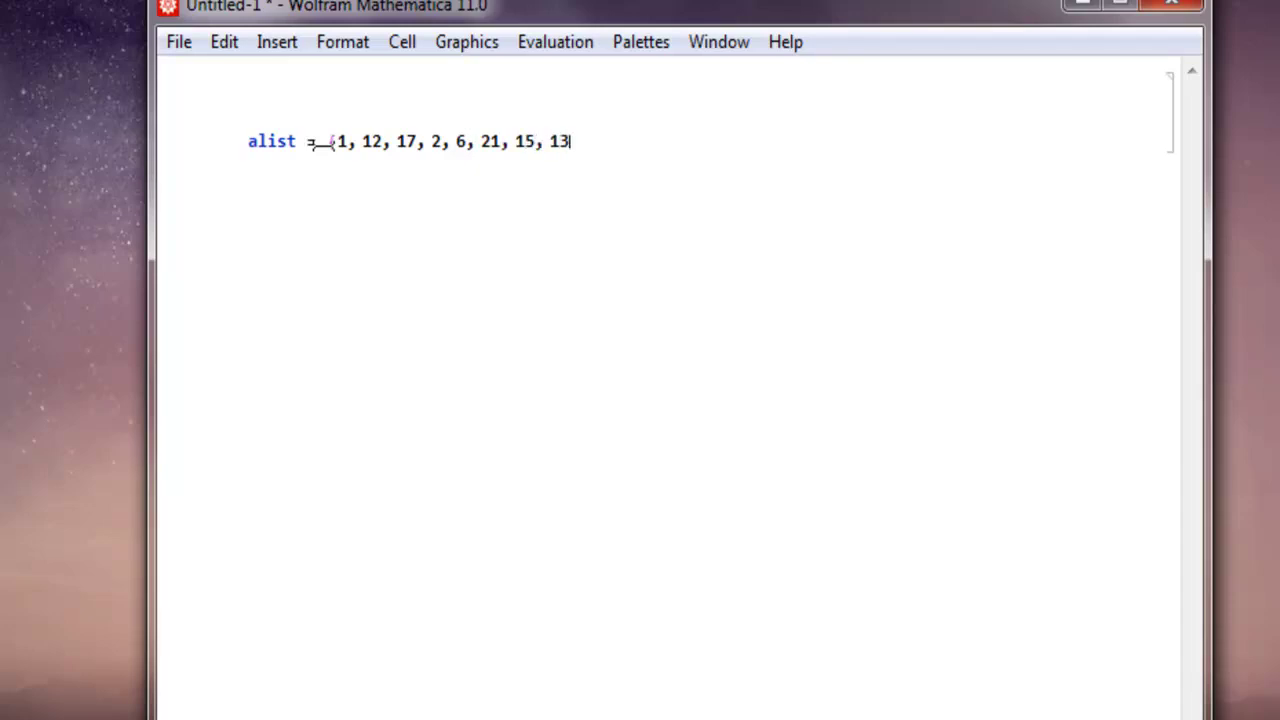
pyautogui.write('}')
pyautogui.hotkey('shift', 'Return')
pyautogui.press('Return')
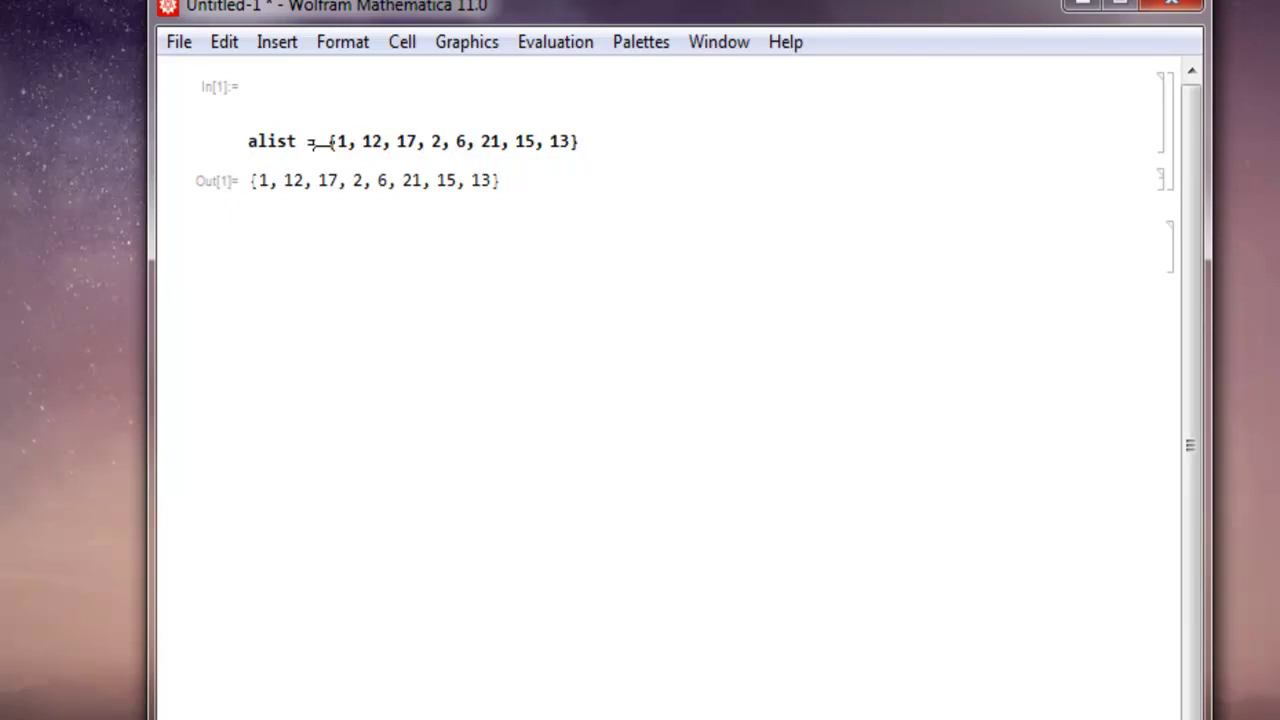
# - Evaluate Histogram[alist] to plot bars of heights 3, 4 and 1 over 0–30
pyautogui.write('Histo')
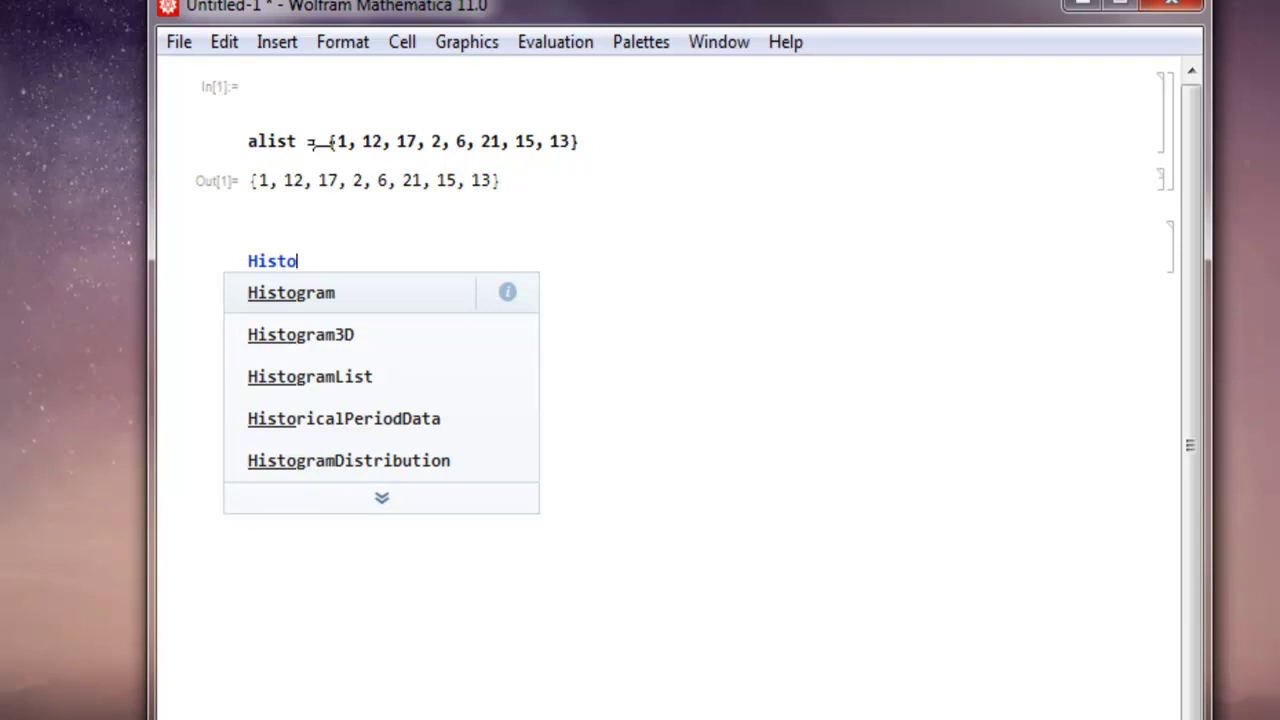
pyautogui.press('Return')
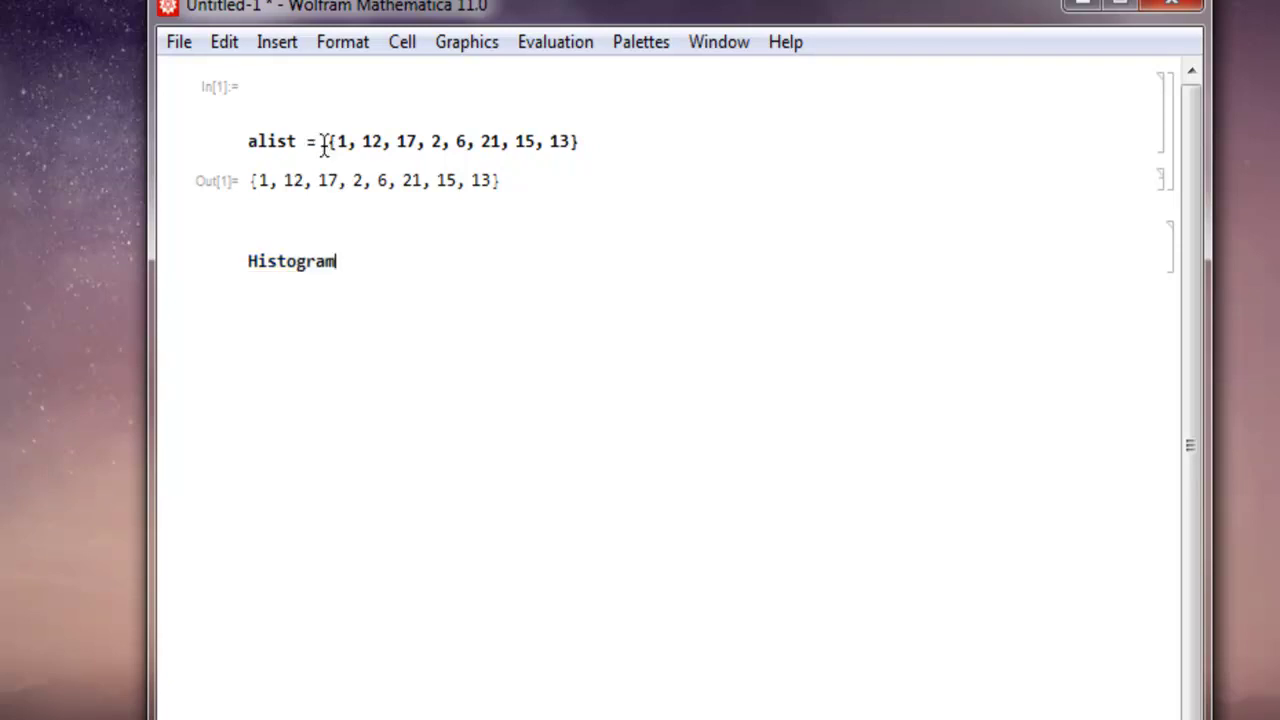
pyautogui.write('[alist')
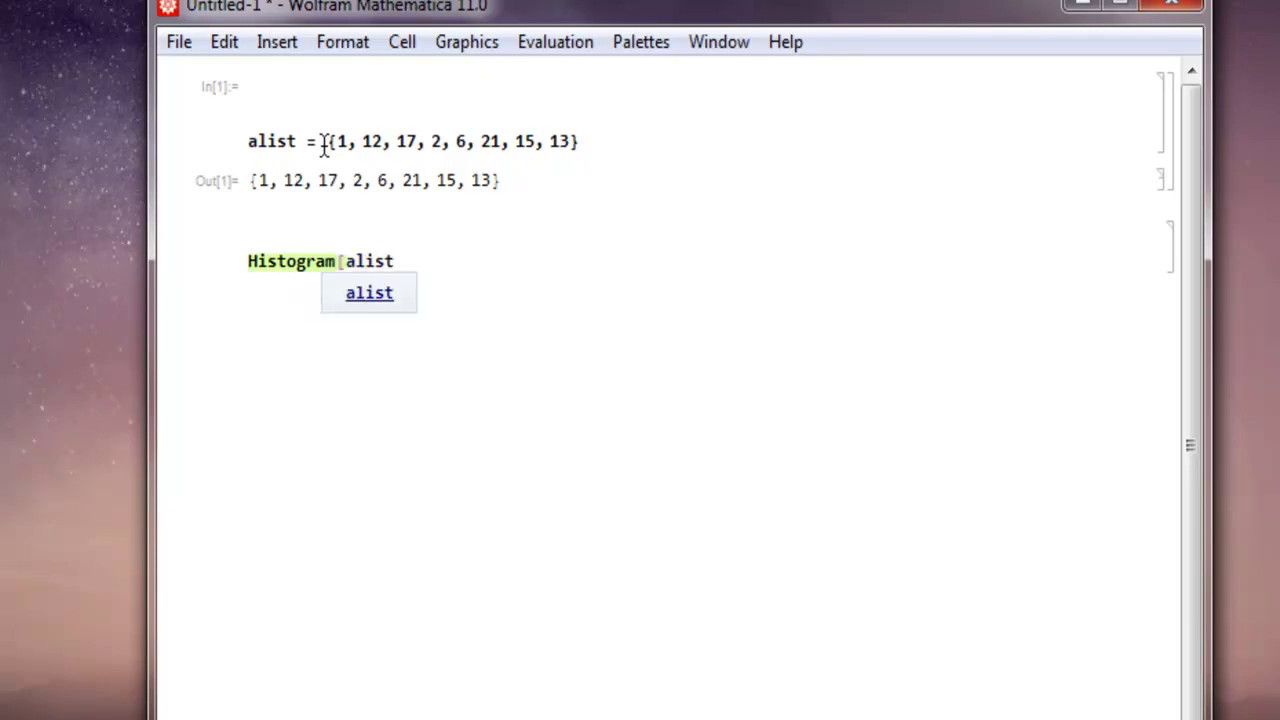
pyautogui.write(']')
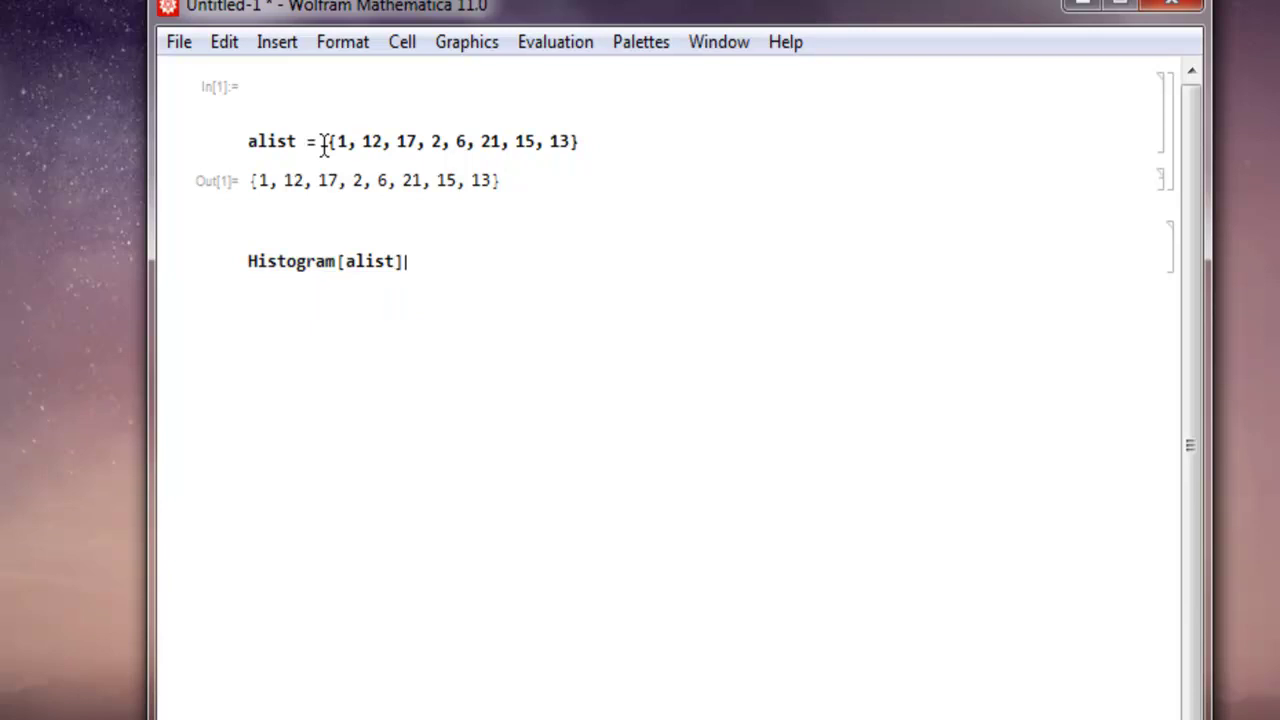
pyautogui.hotkey('shift', 'Return')
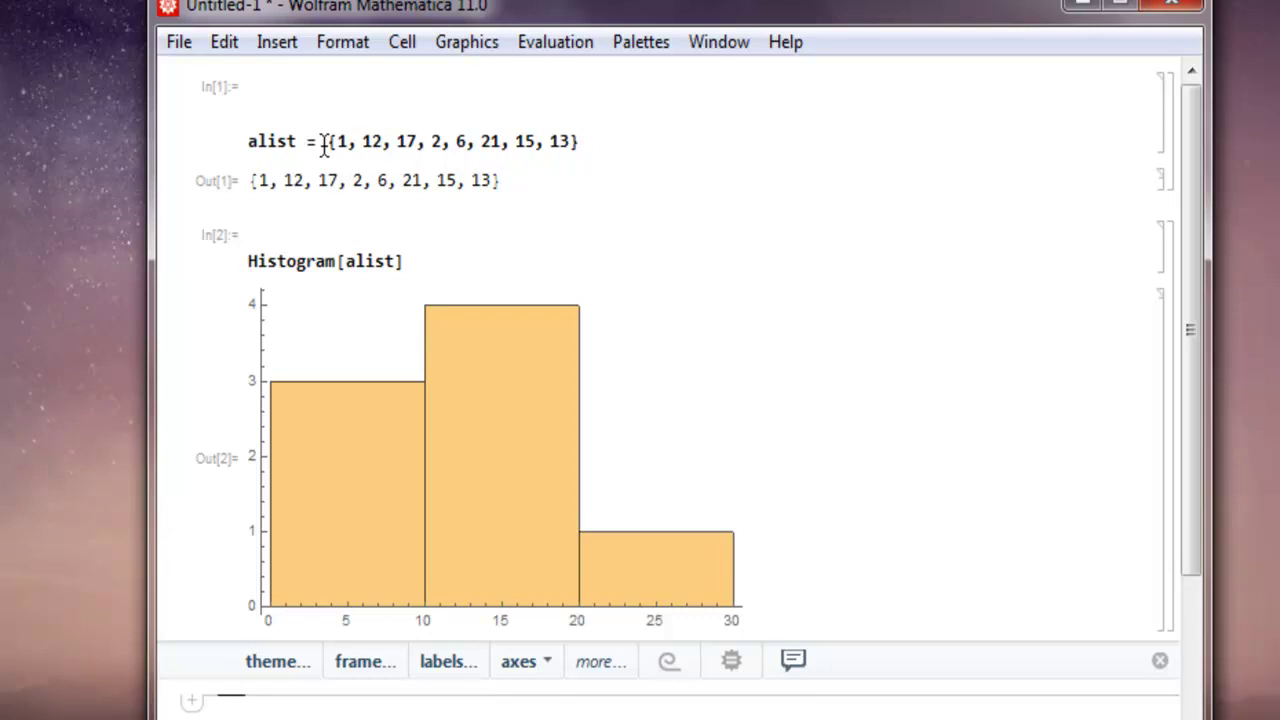
pyautogui.scroll(-3, 771, 311)
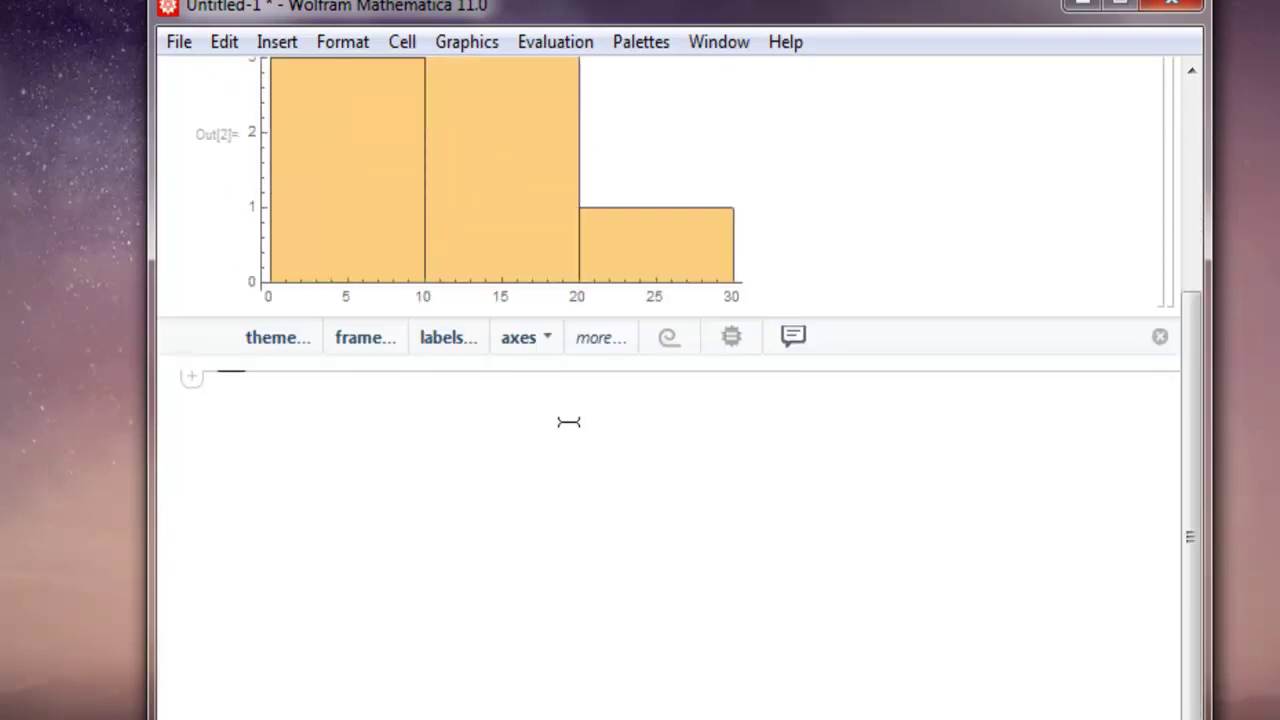
# - Evaluate Histogram[alist, 21] for a 21-bin histogram, then start a new input cell below
pyautogui.write('Histogram')
pyautogui.press('Return')
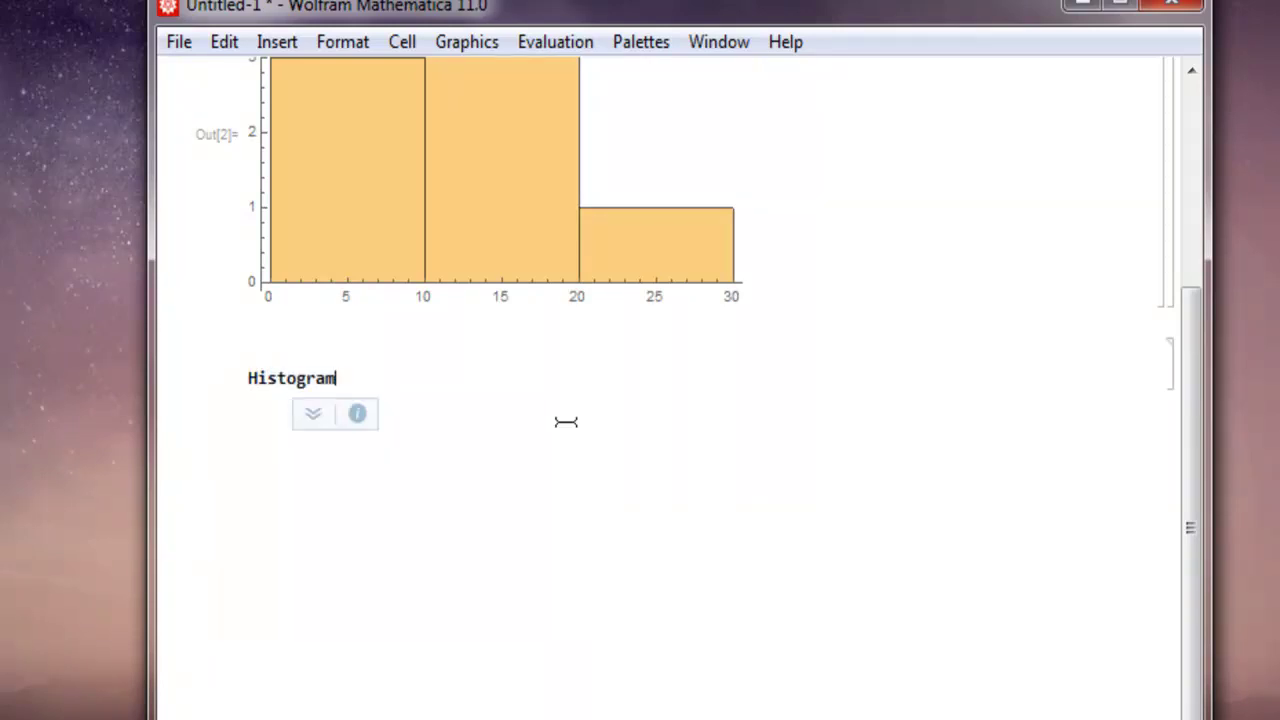
pyautogui.write('[alist')
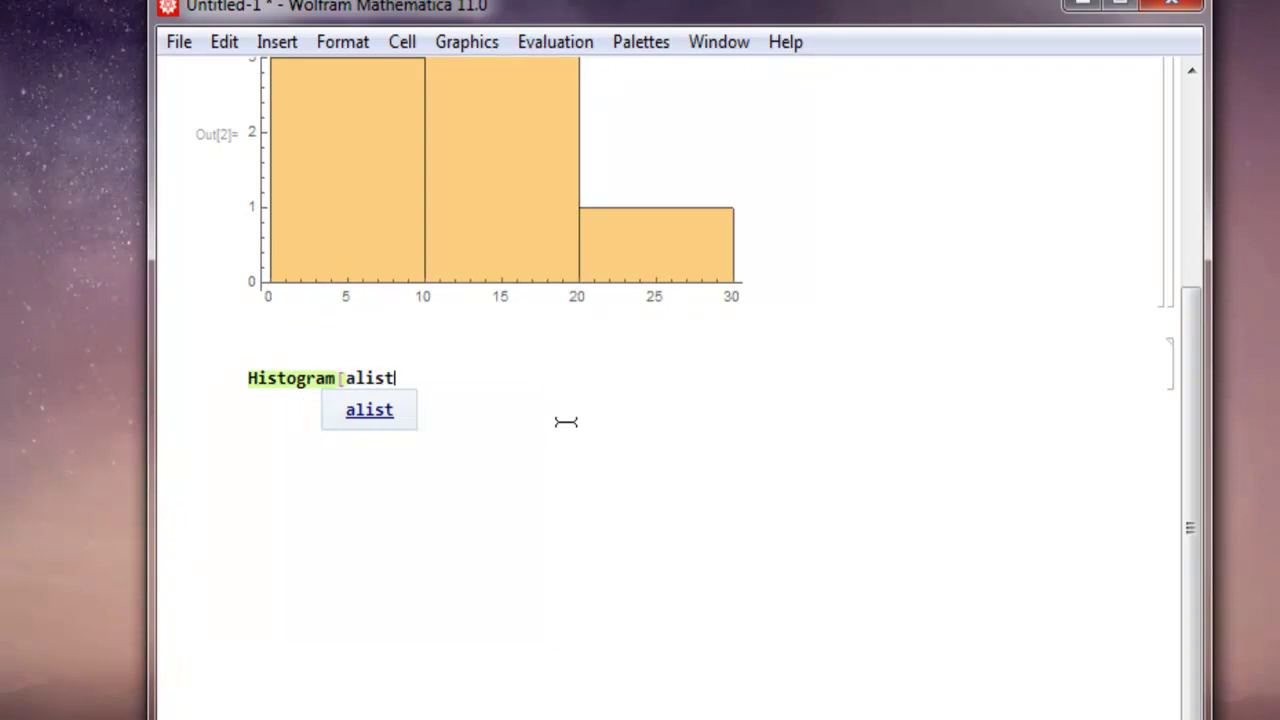
pyautogui.write(', 21')
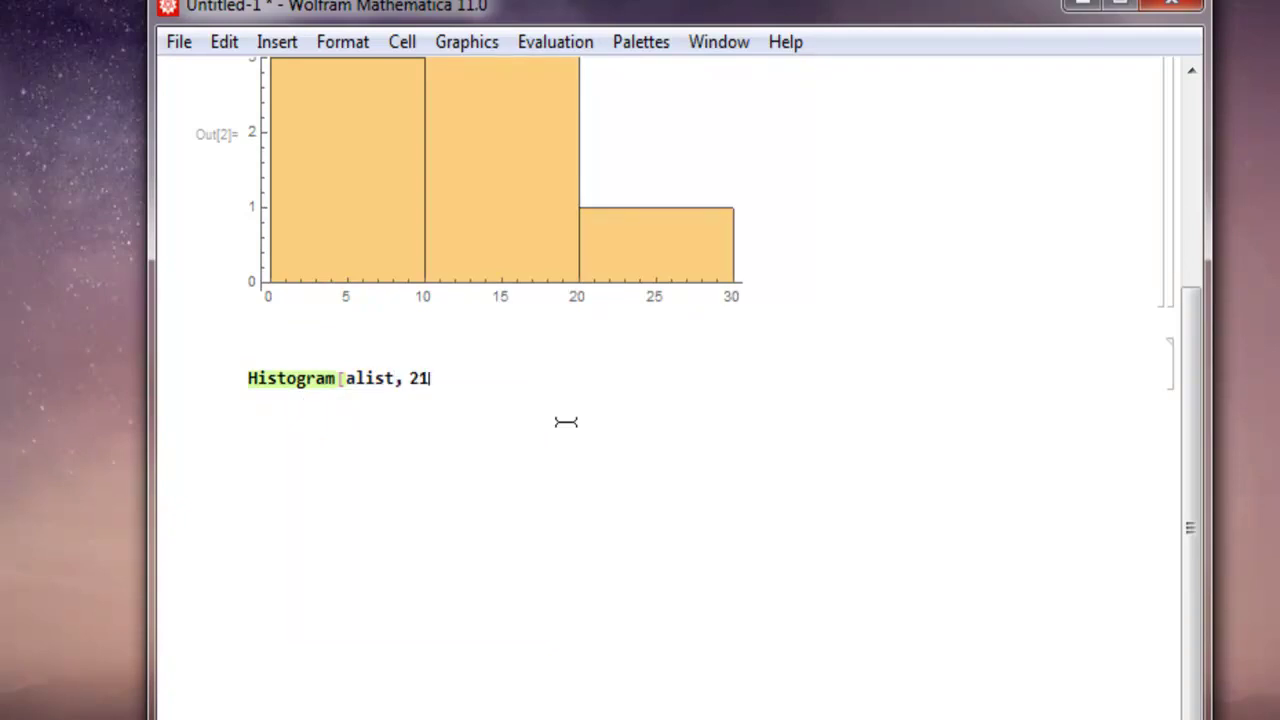
pyautogui.write(']')
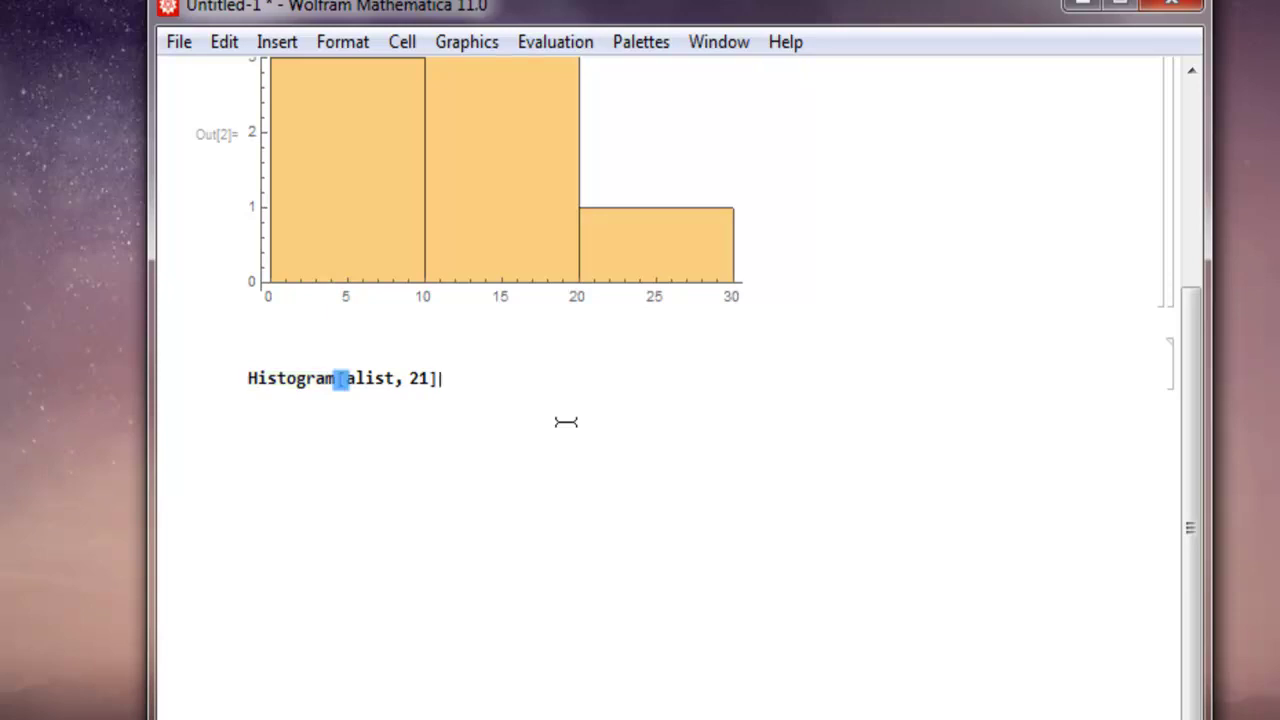
pyautogui.hotkey('shift', 'Return')
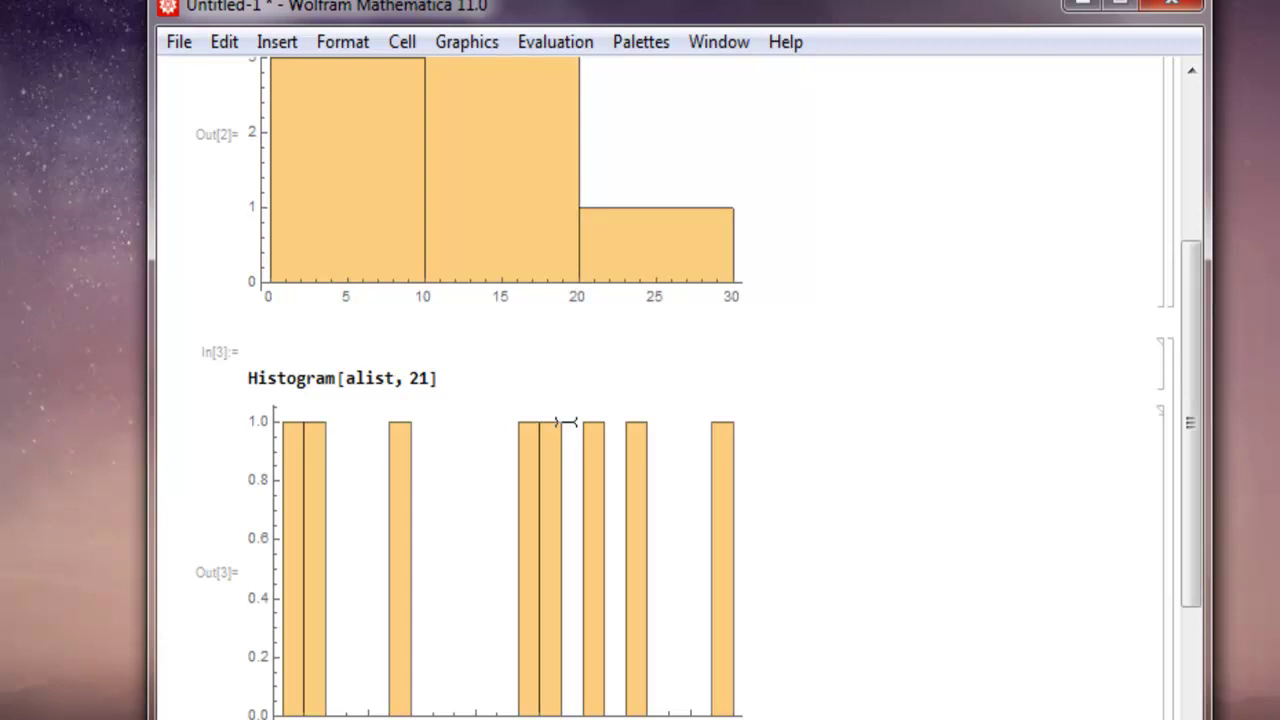
pyautogui.scroll(-6, 734, 449)
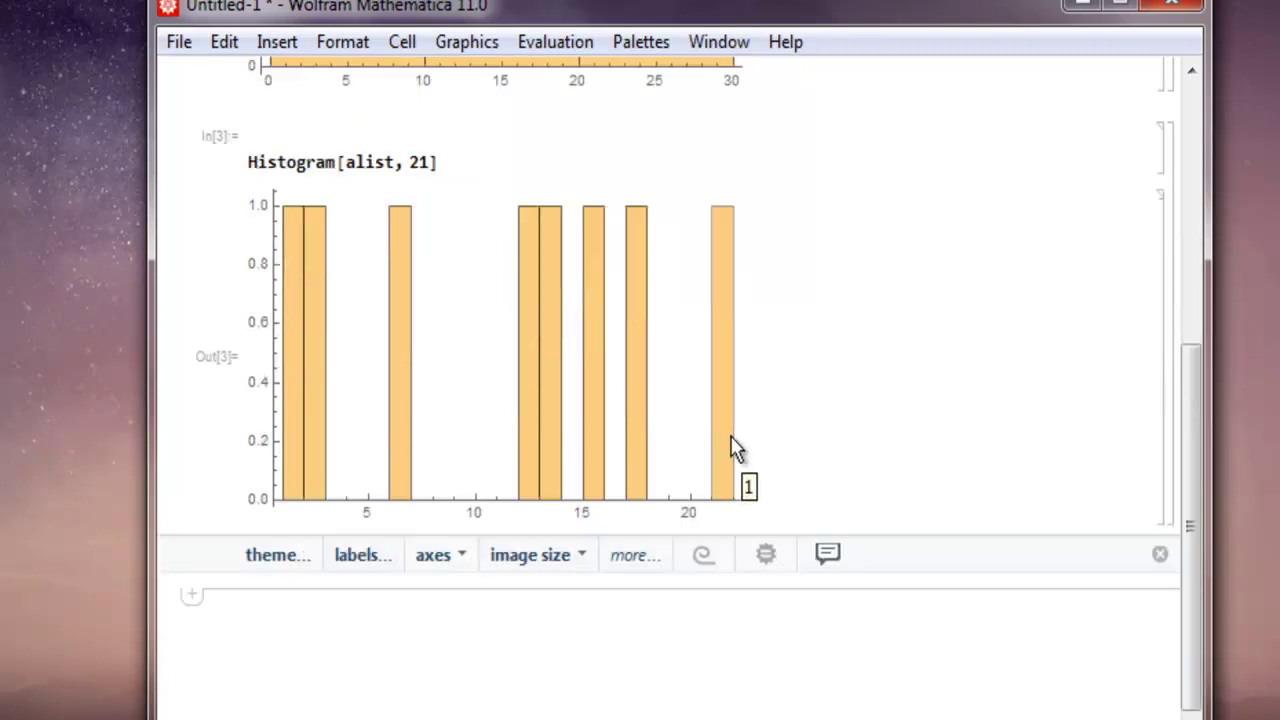
pyautogui.click(428, 427)
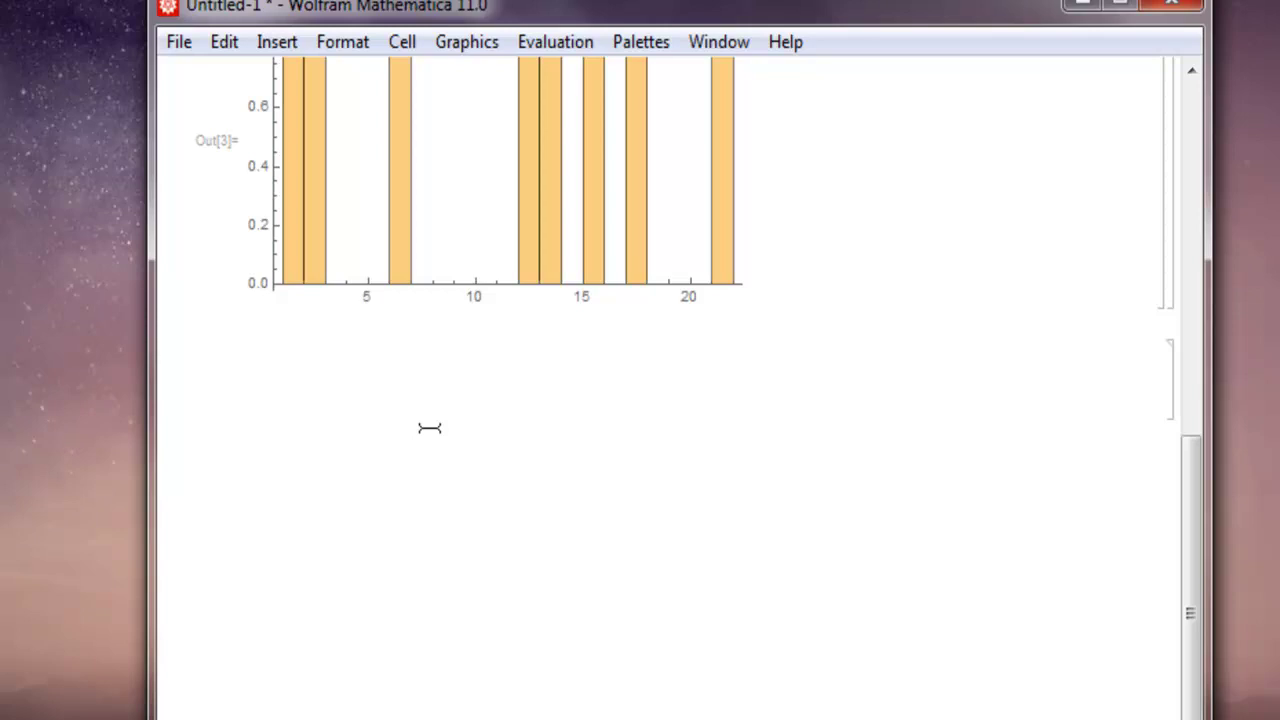
# - Enter Histogram[RandomVariate[NormalDistribution[0, 3], 300]] in the new cell, using autocompletion
pyautogui.write('His')
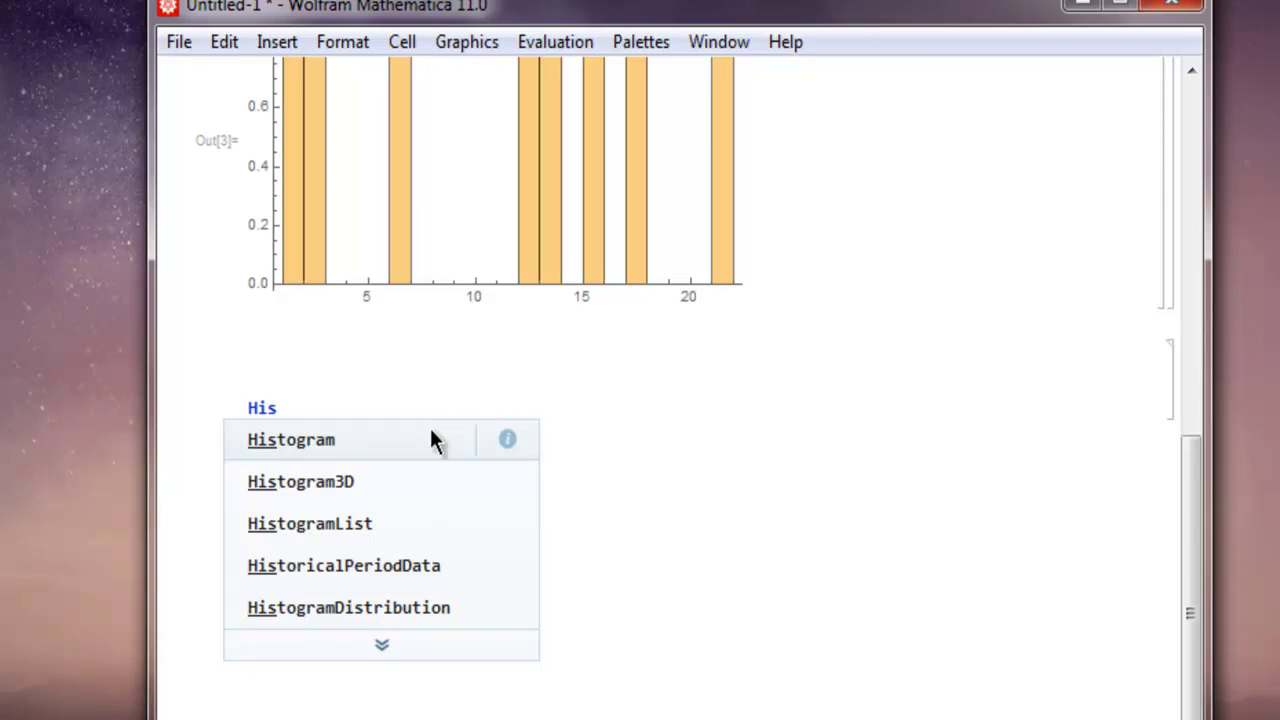
pyautogui.click(432, 438)
pyautogui.write('[')
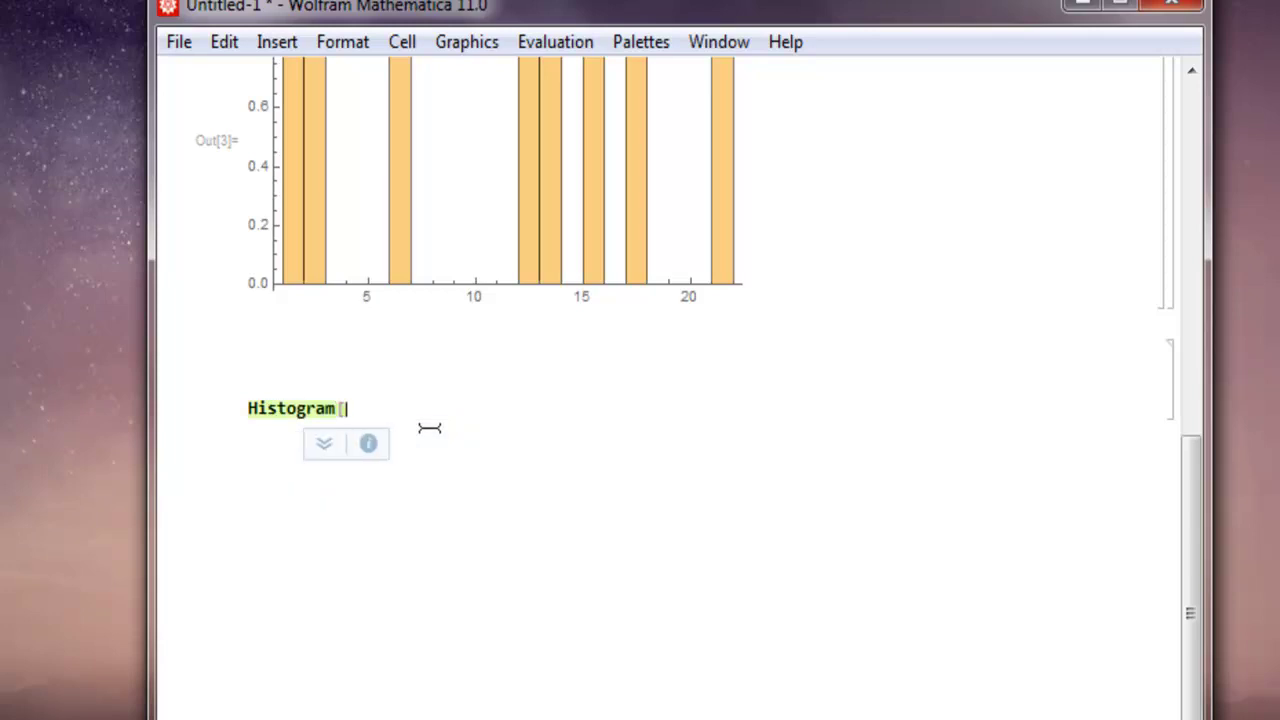
pyautogui.write('Ra')
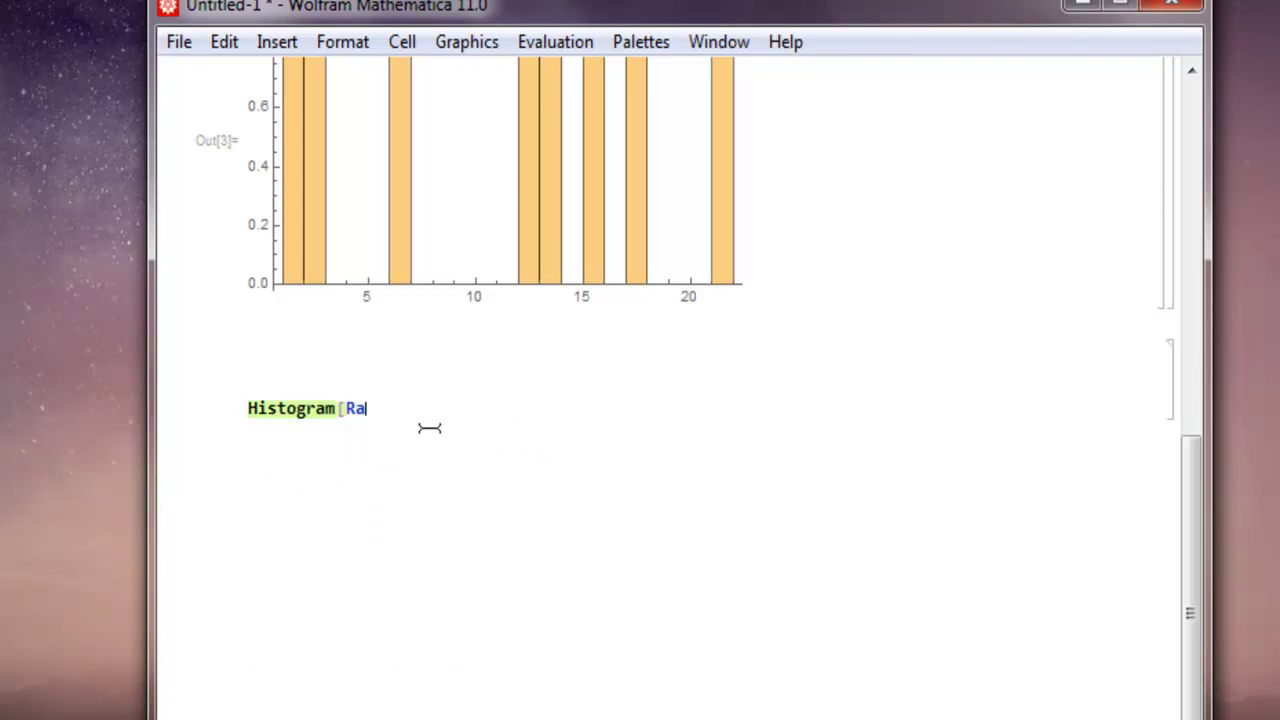
pyautogui.write('ndom')
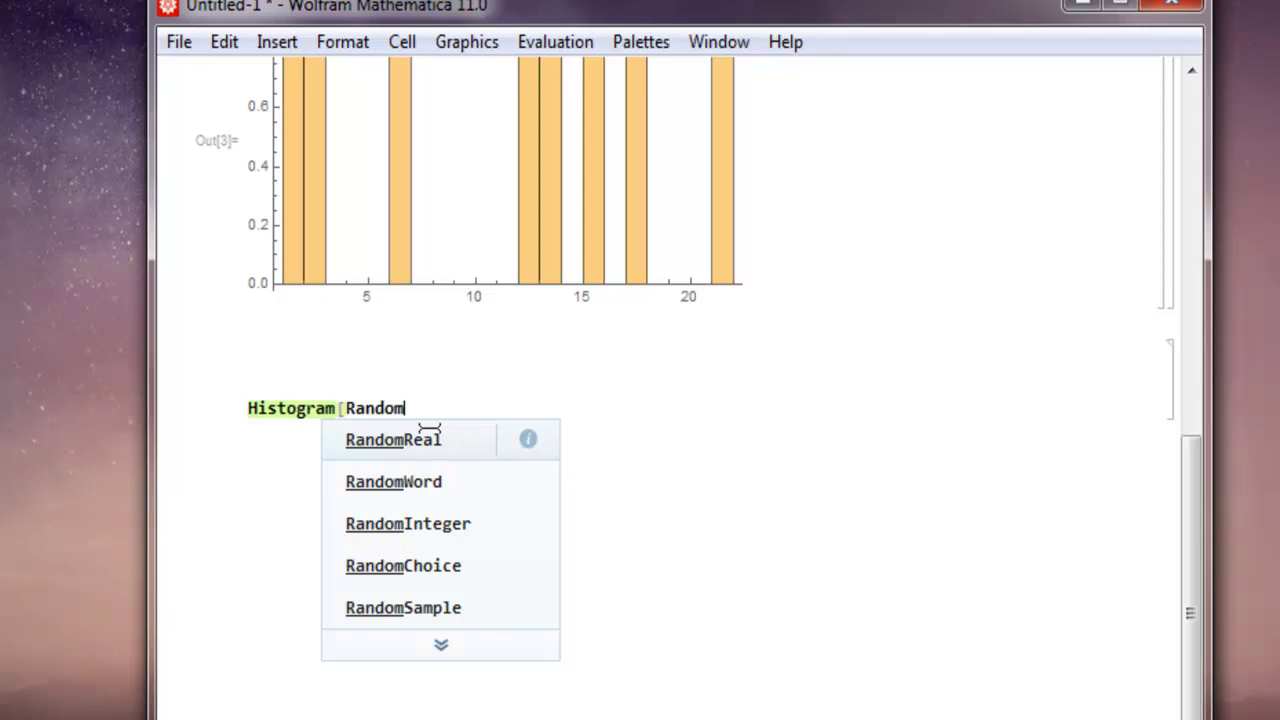
pyautogui.write('V')
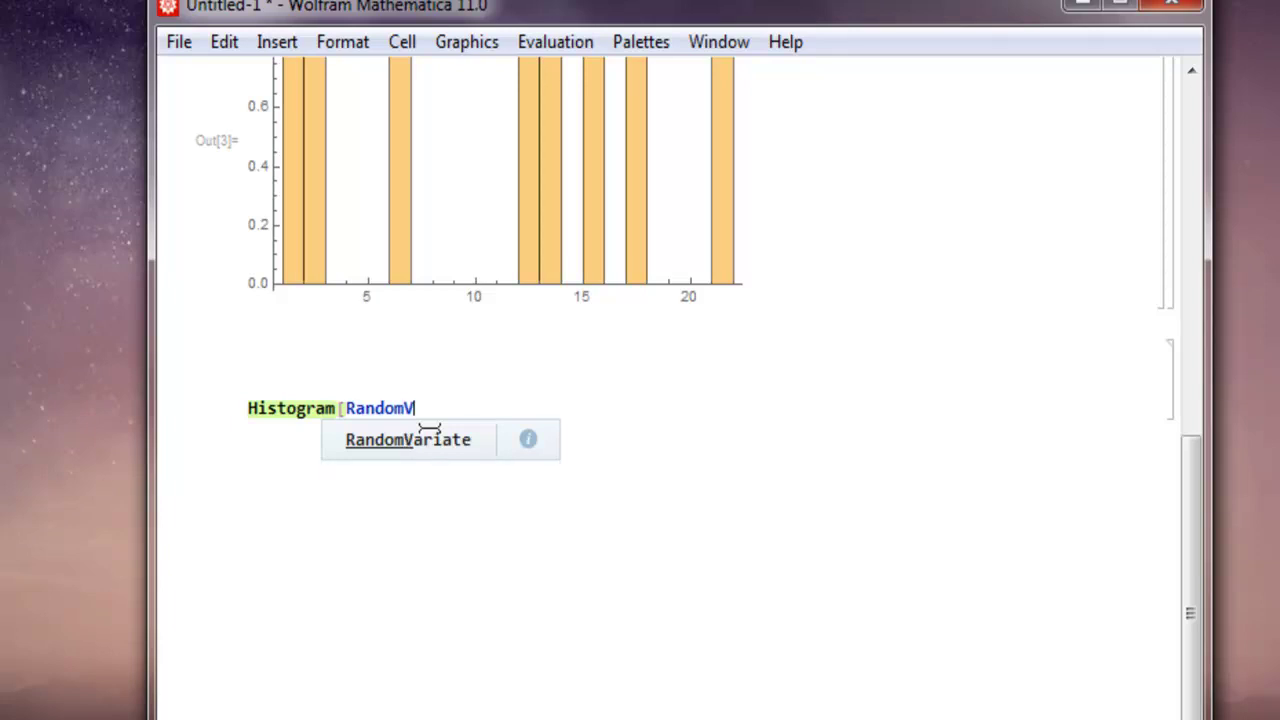
pyautogui.click(429, 428)
pyautogui.write('[')
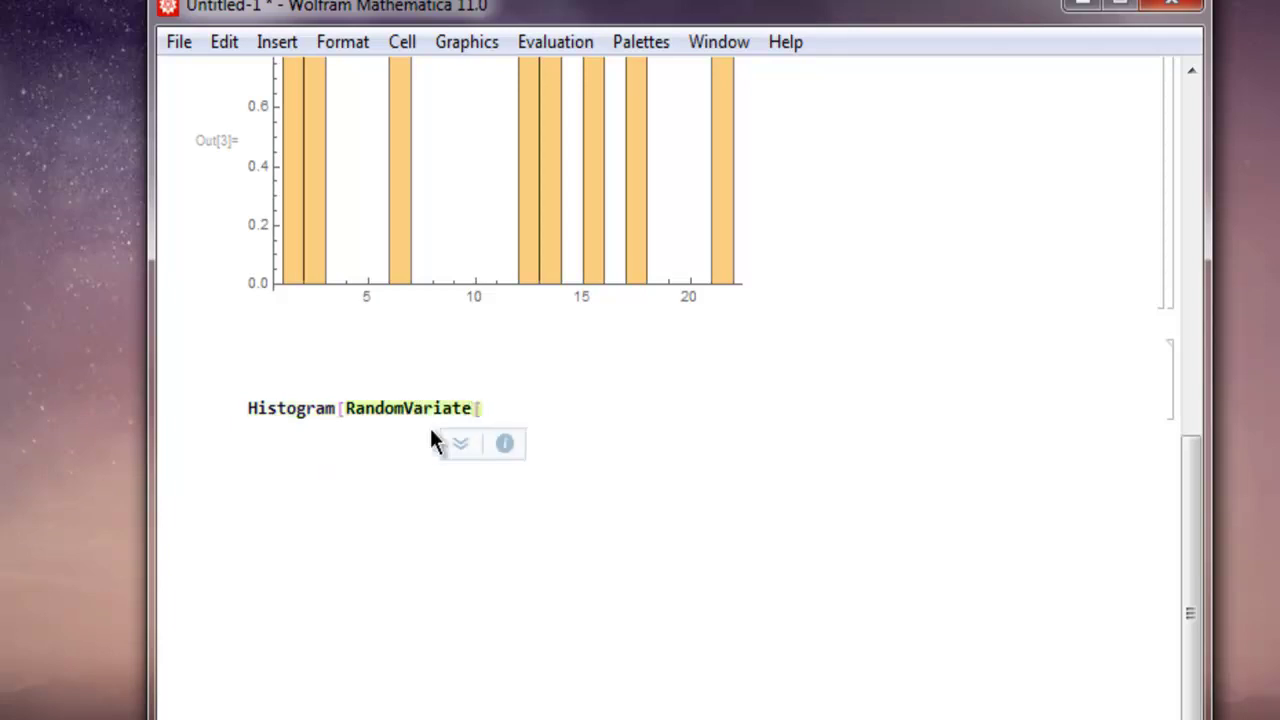
pyautogui.write('No')
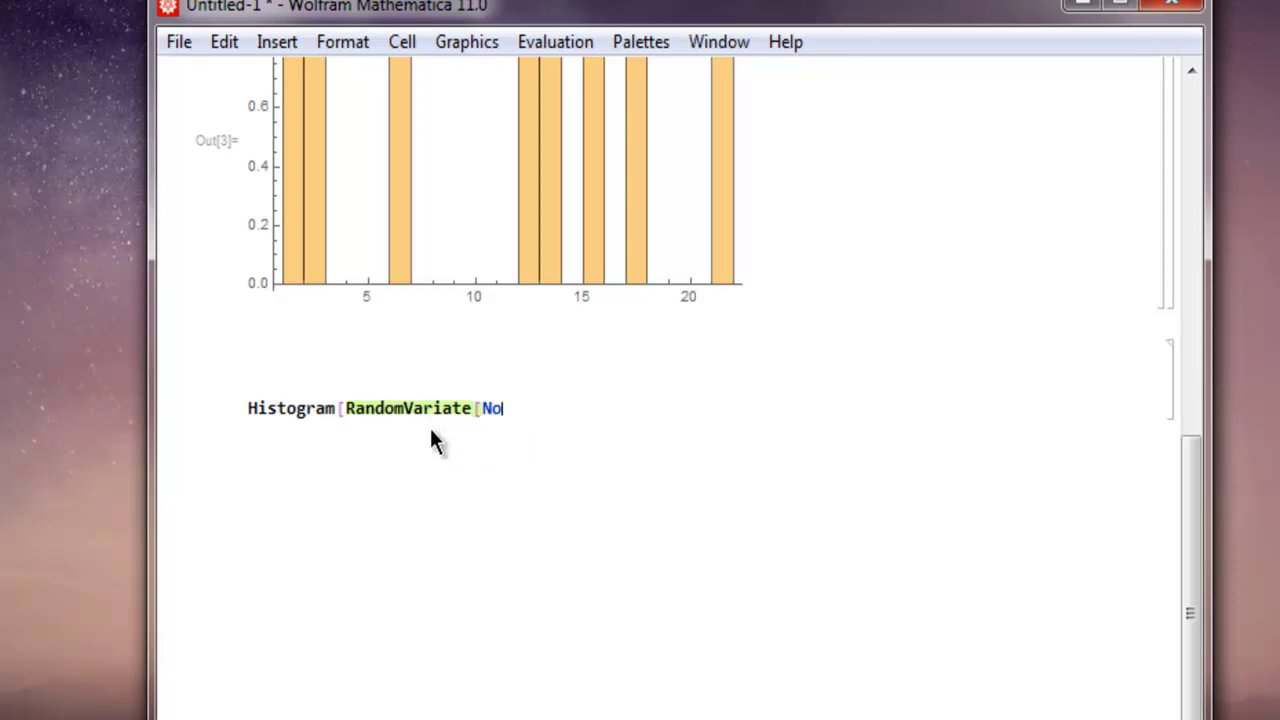
pyautogui.write('rman')
pyautogui.press('BackSpace')
pyautogui.press('BackSpace')
pyautogui.write('al')
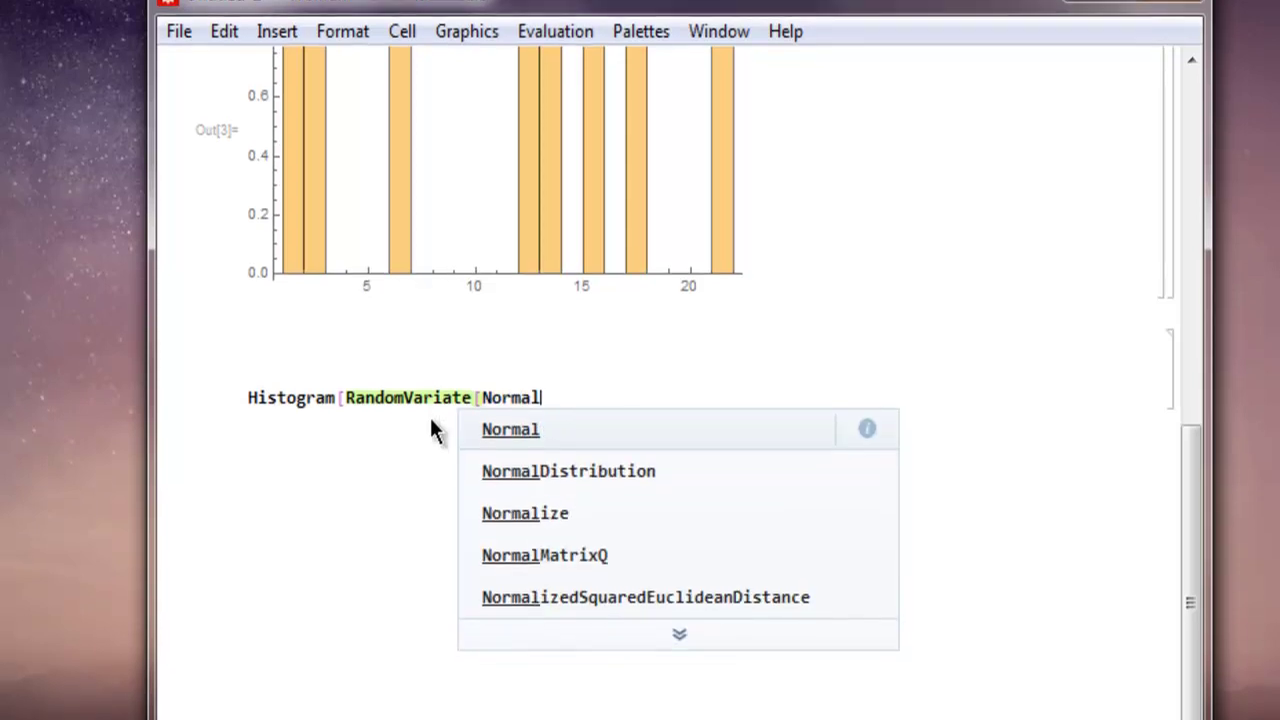
pyautogui.press('Return')
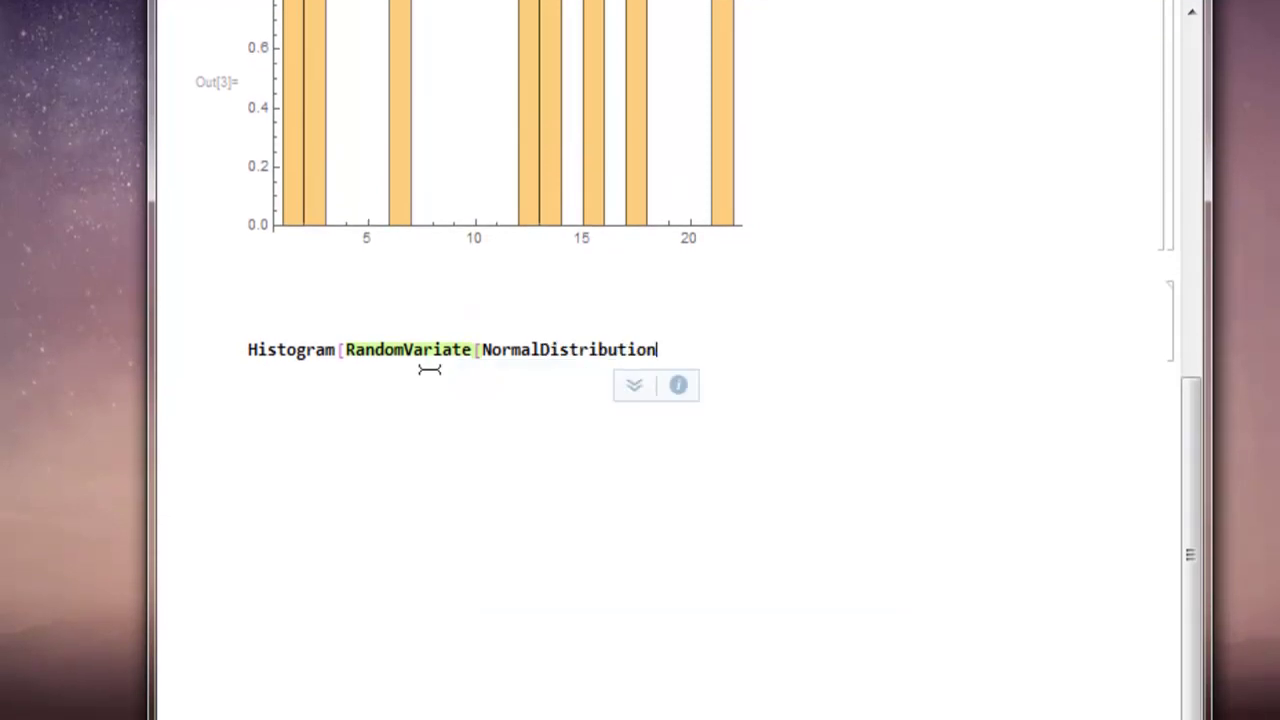
pyautogui.write('[0, 3')
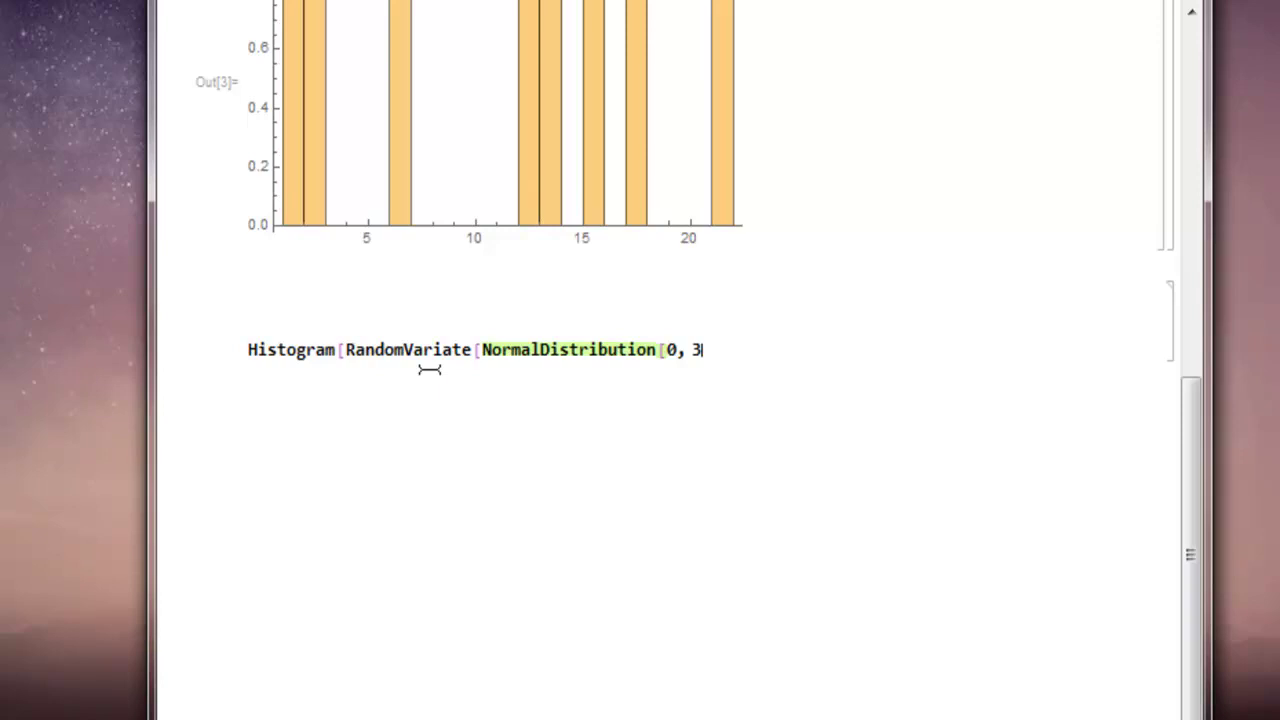
pyautogui.write(']')
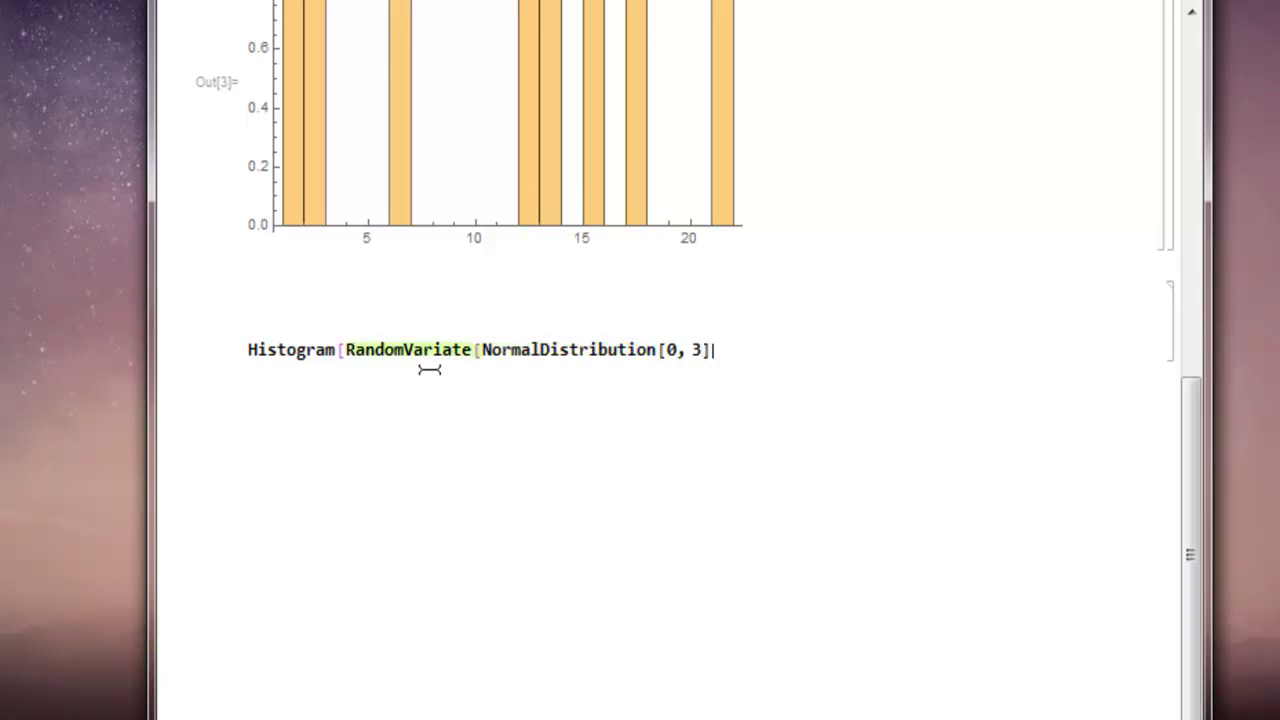
pyautogui.write(', 300]')
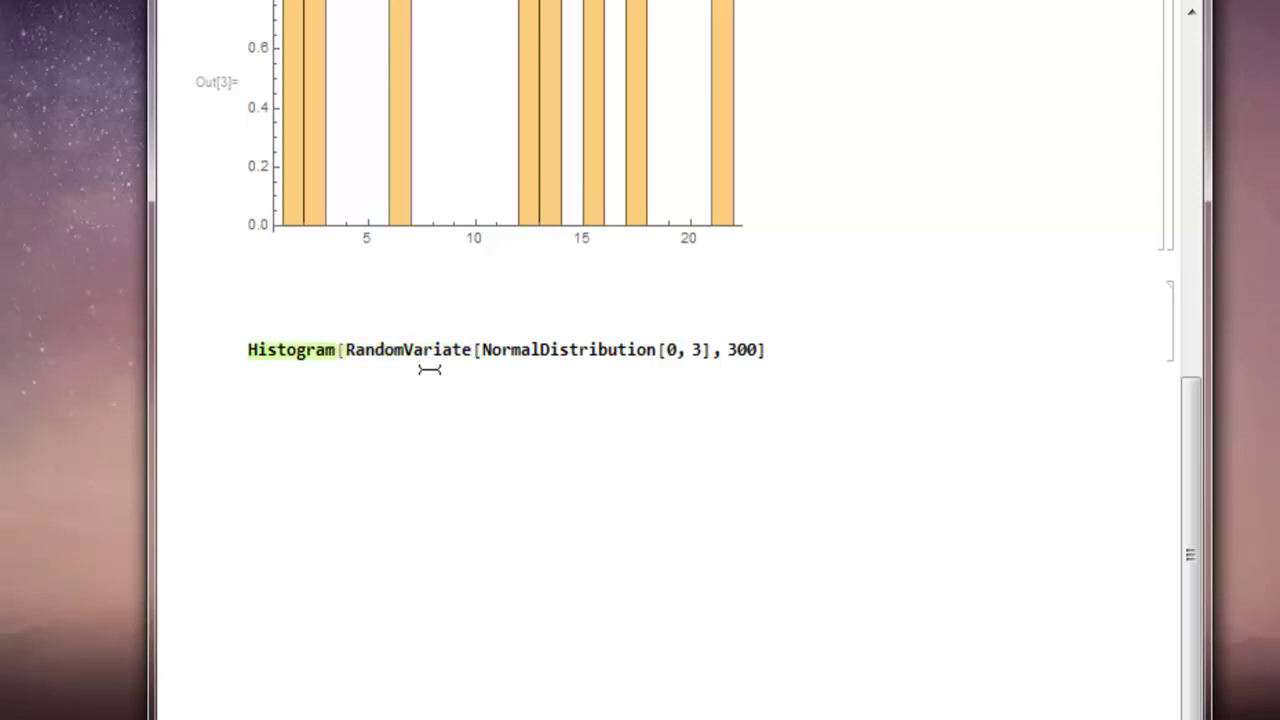
pyautogui.write(']')
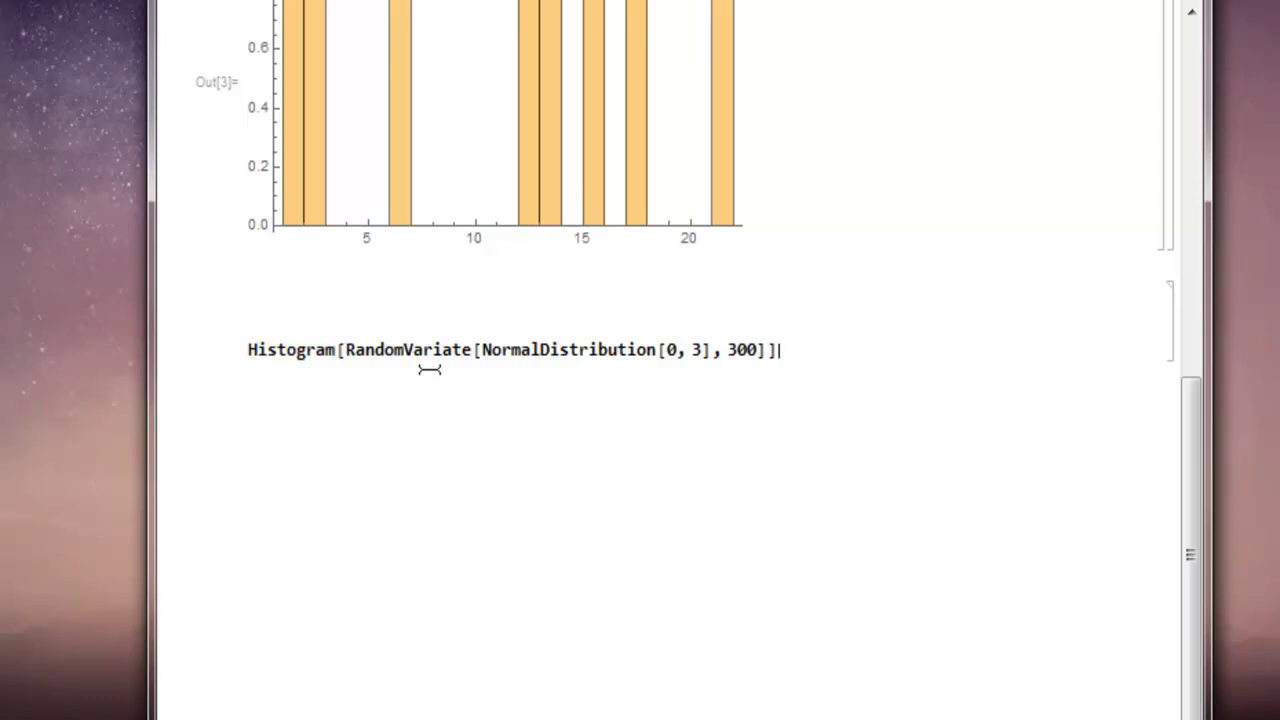